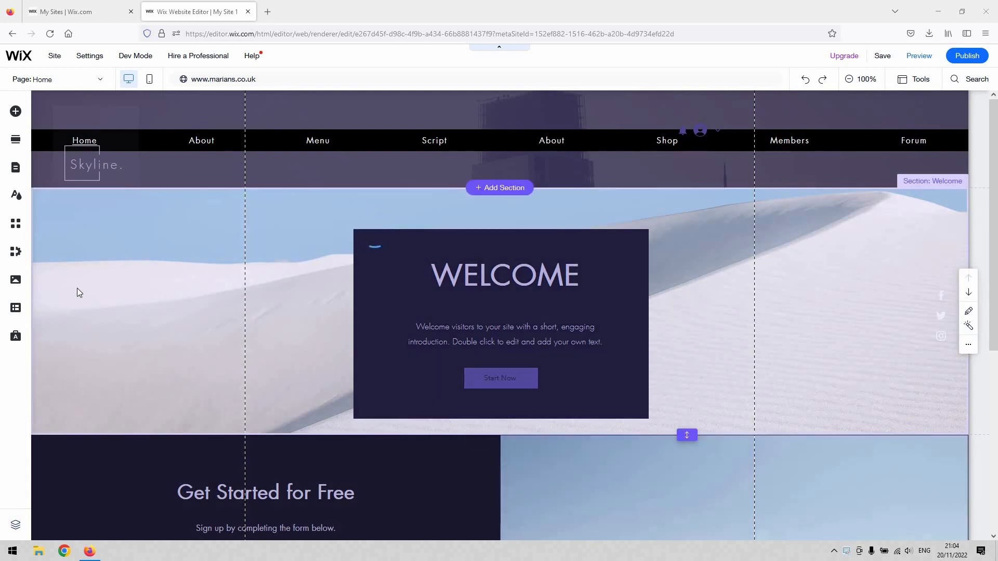
Step: Add a blog to the site from the available site elements
{"action": "left_click", "coordinate": [44, 150]}
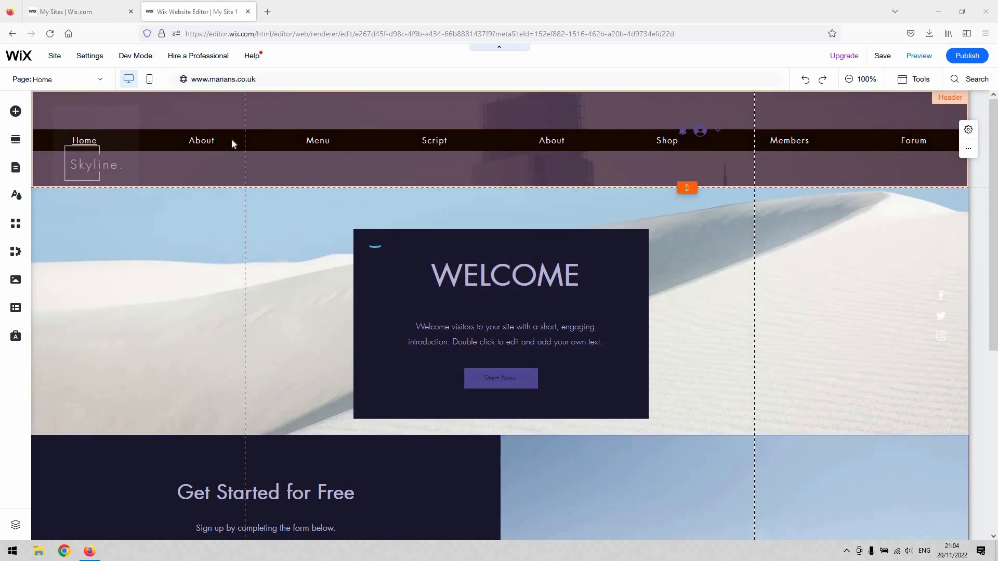
{"action": "left_click", "coordinate": [16, 112]}
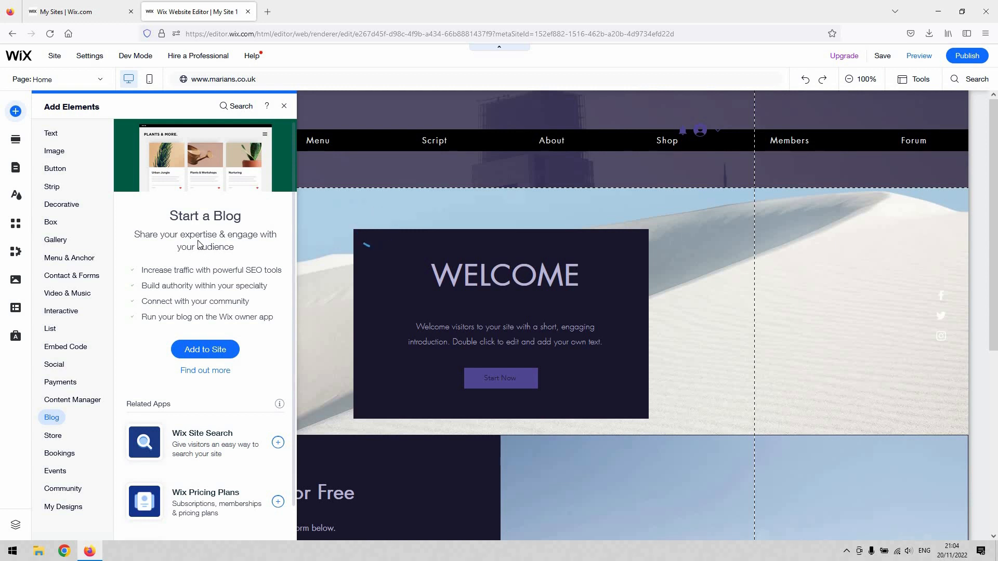
{"action": "left_click", "coordinate": [218, 350]}
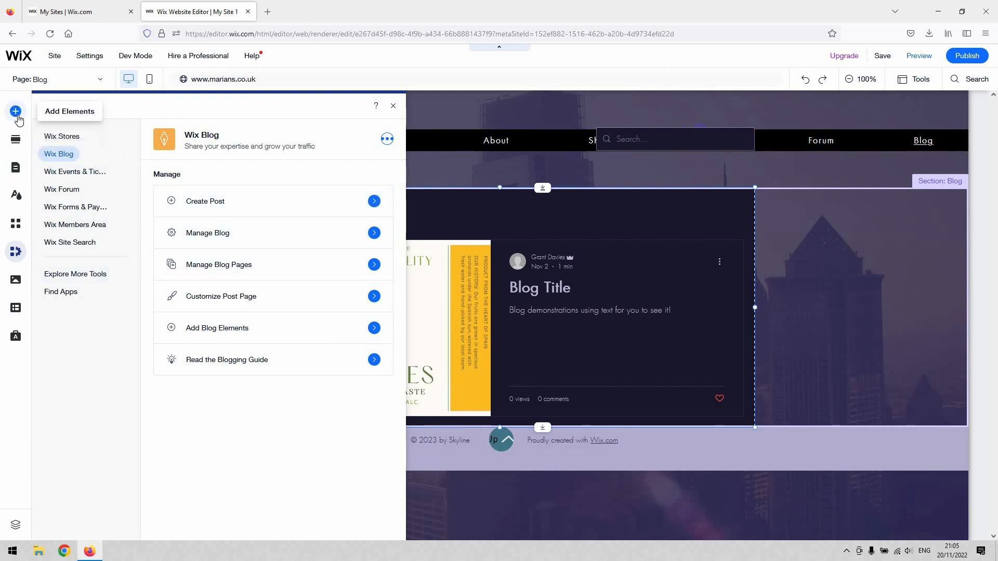
Step: Create a new Wix Blog post titled "Title" with the body text "text"
{"action": "left_click", "coordinate": [16, 111]}
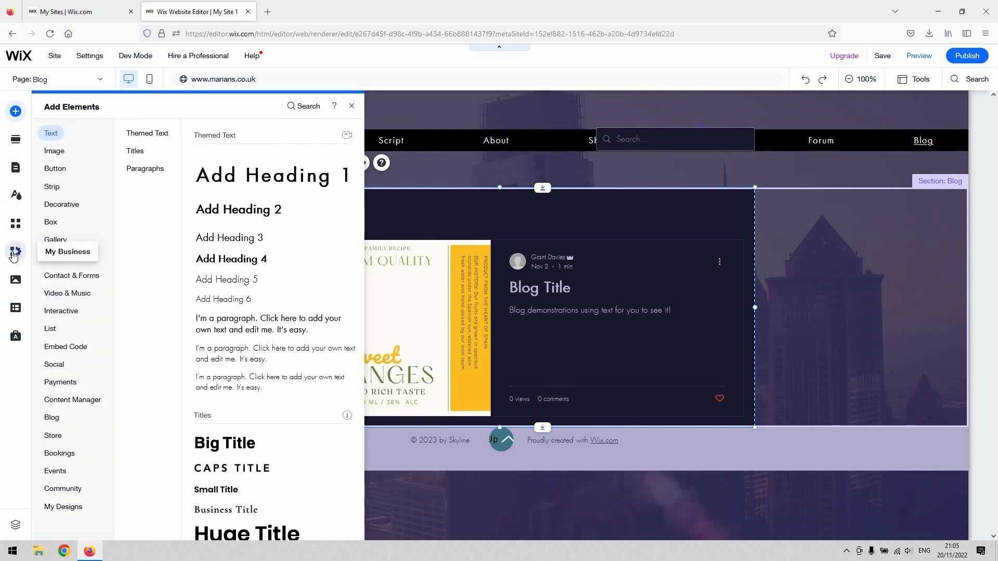
{"action": "left_click", "coordinate": [14, 255]}
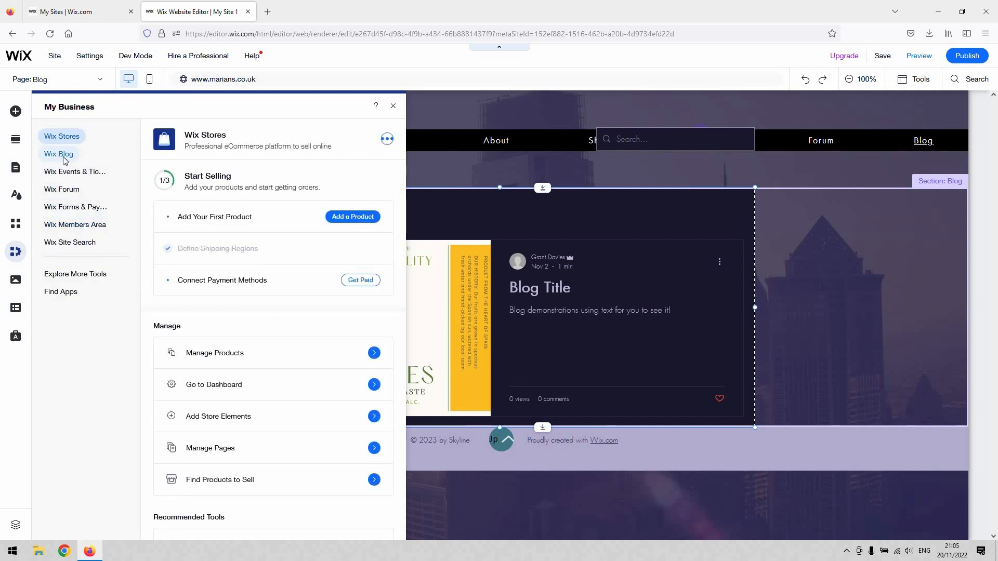
{"action": "left_click", "coordinate": [65, 156]}
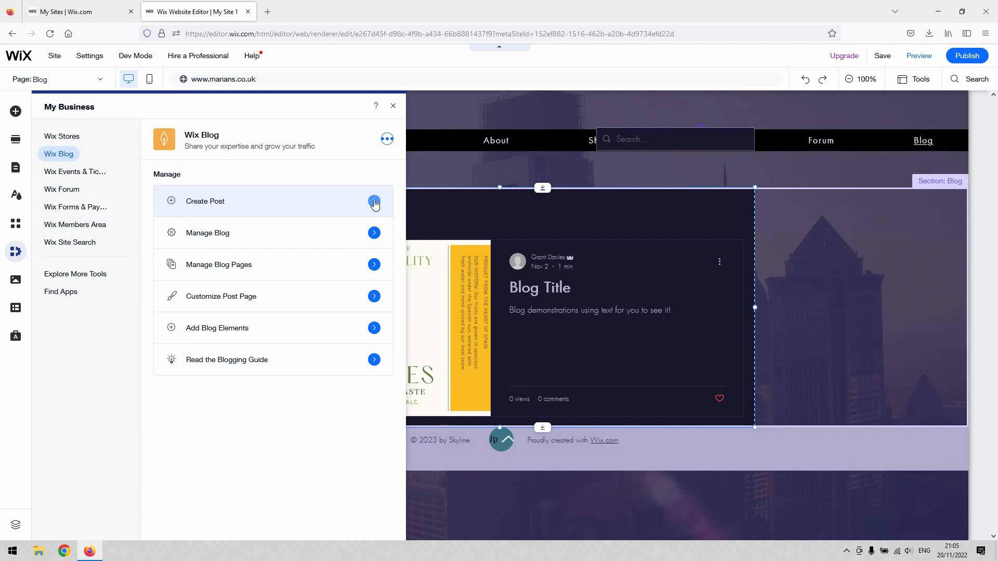
{"action": "left_click", "coordinate": [374, 201]}
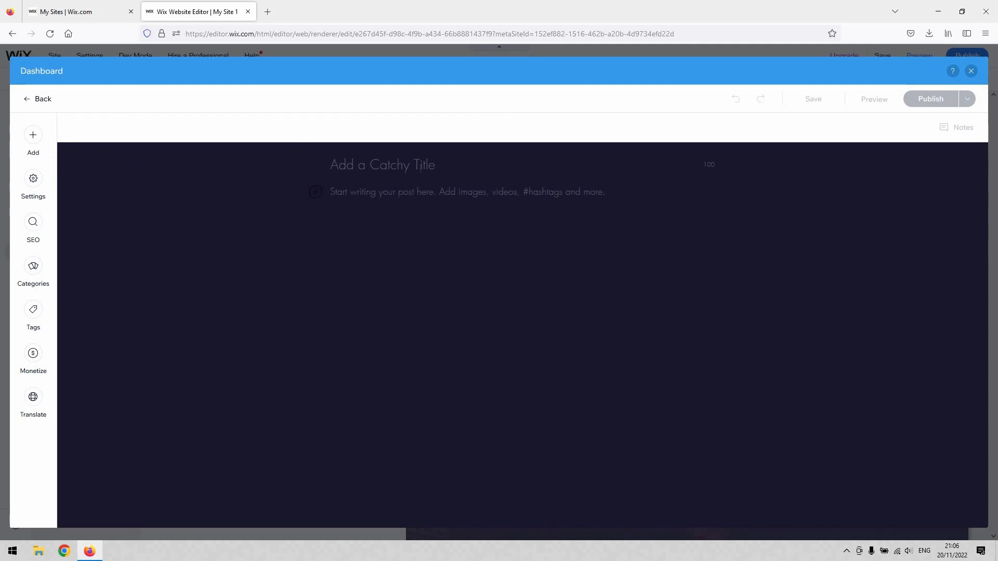
{"action": "type", "text": "Title"}
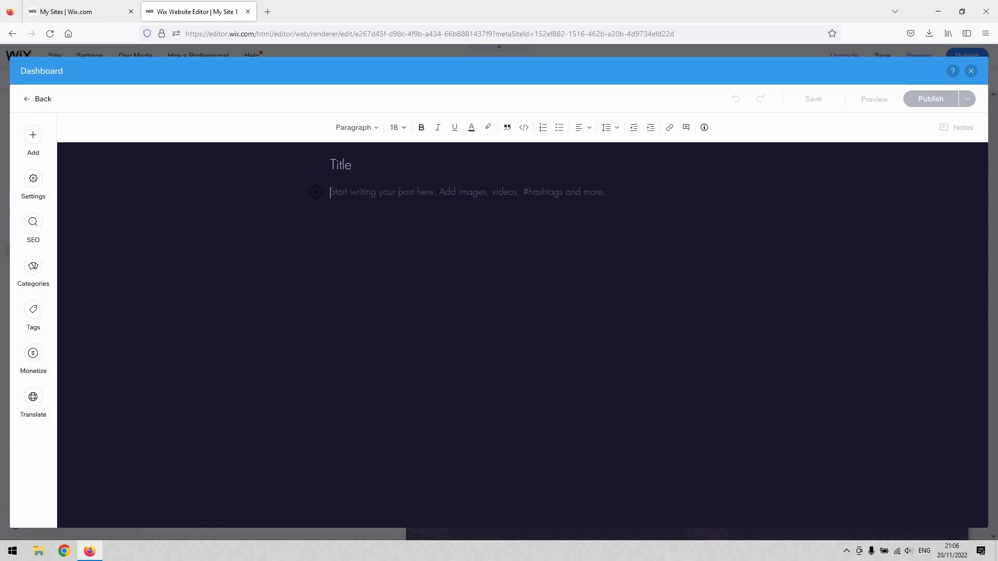
{"action": "type", "text": "text"}
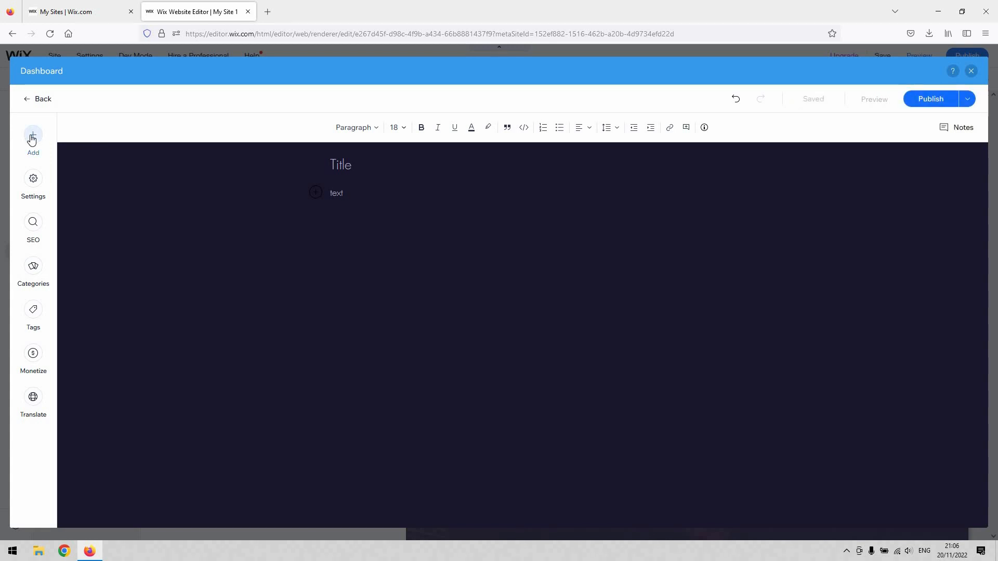
Step: Insert the image hi.png from the site files below the post's body text
{"action": "left_click", "coordinate": [32, 138]}
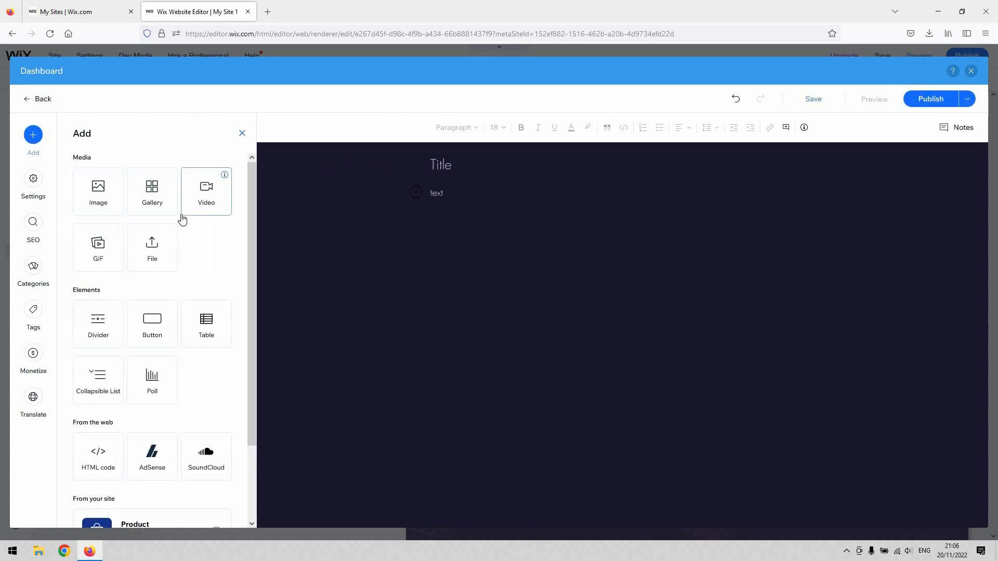
{"action": "scroll", "coordinate": [200, 250], "scroll_direction": "down", "scroll_amount": 2}
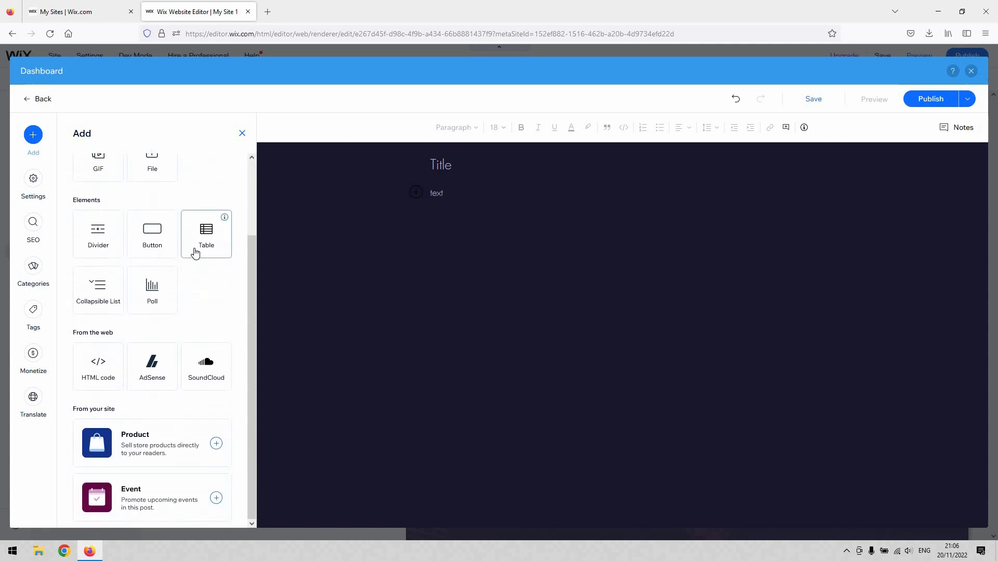
{"action": "scroll", "coordinate": [197, 253], "scroll_direction": "up", "scroll_amount": 2}
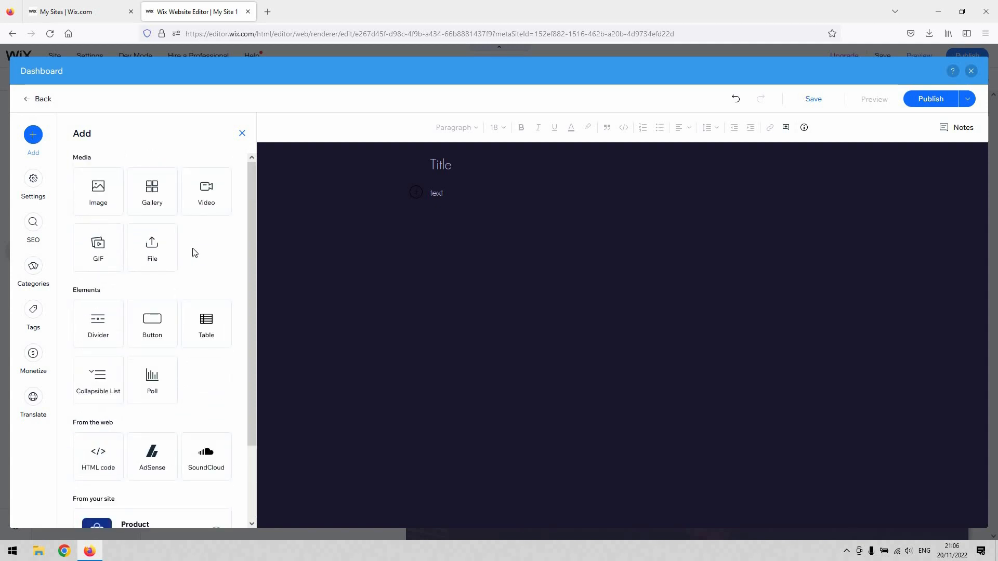
{"action": "left_click", "coordinate": [97, 196]}
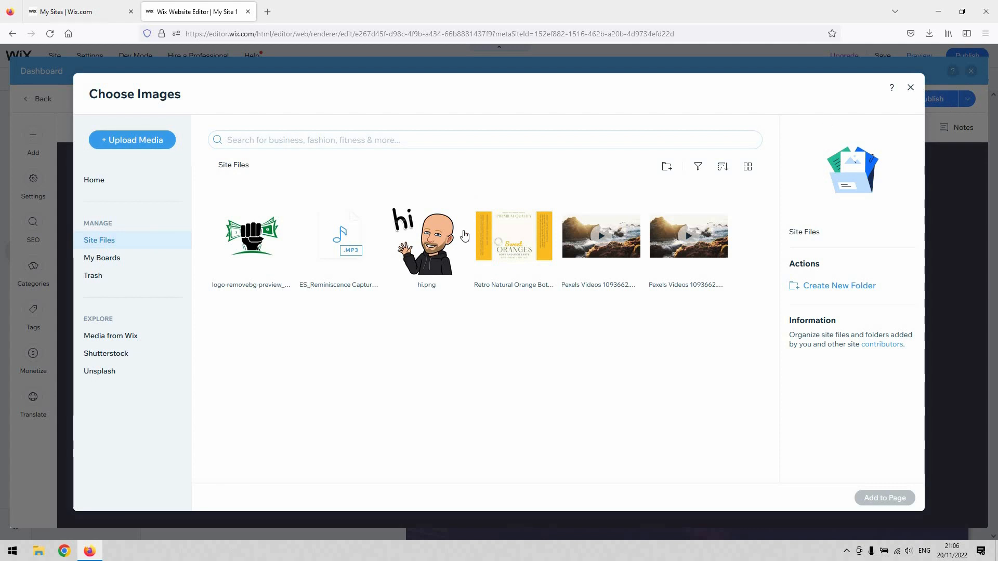
{"action": "left_click", "coordinate": [448, 250]}
{"action": "left_click", "coordinate": [894, 497]}
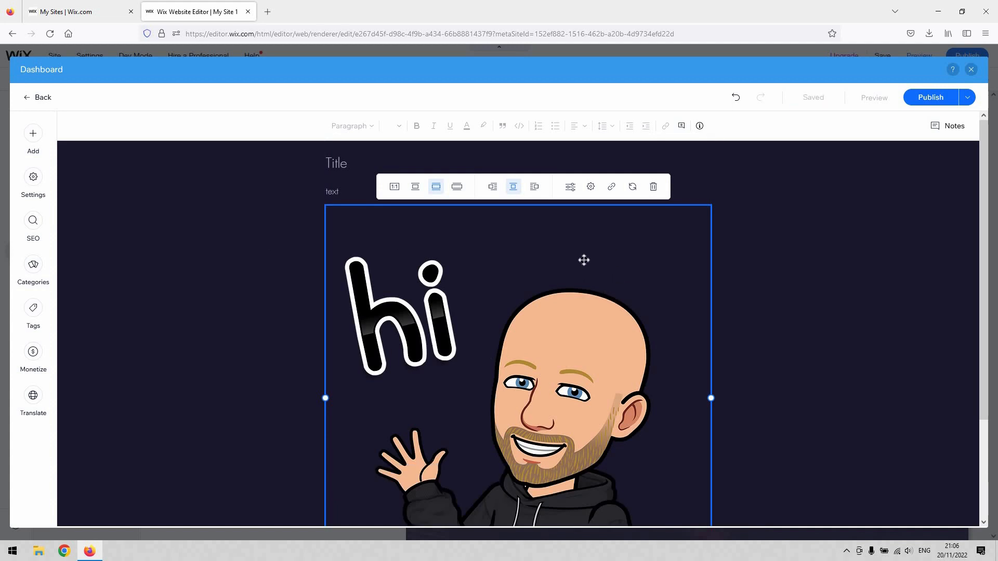
Step: Examine the post's general and advanced settings, including cover image, publish date, writer, description and commenting
{"action": "left_click", "coordinate": [33, 179]}
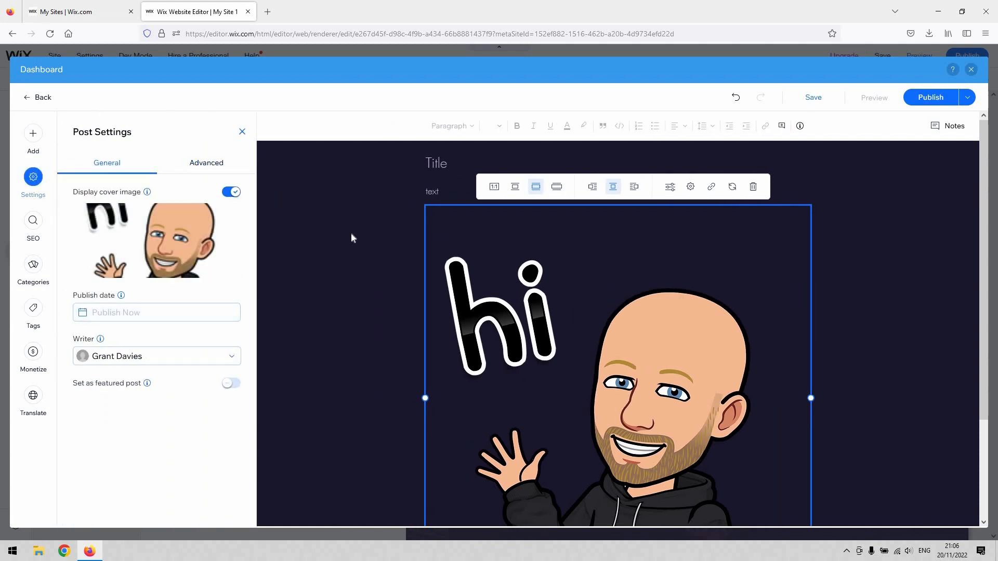
{"action": "left_click", "coordinate": [242, 131]}
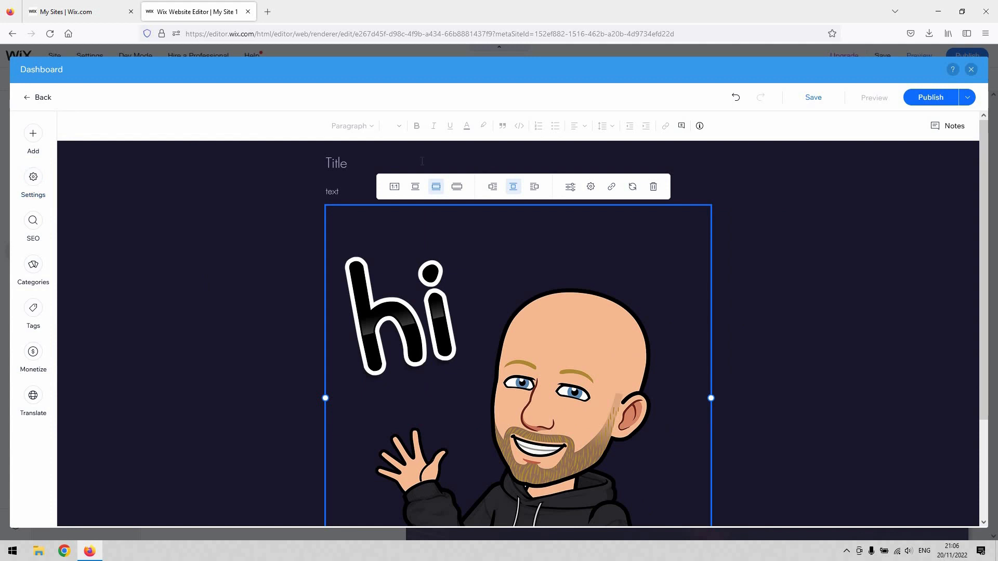
{"action": "left_click", "coordinate": [356, 189]}
{"action": "left_click", "coordinate": [34, 183]}
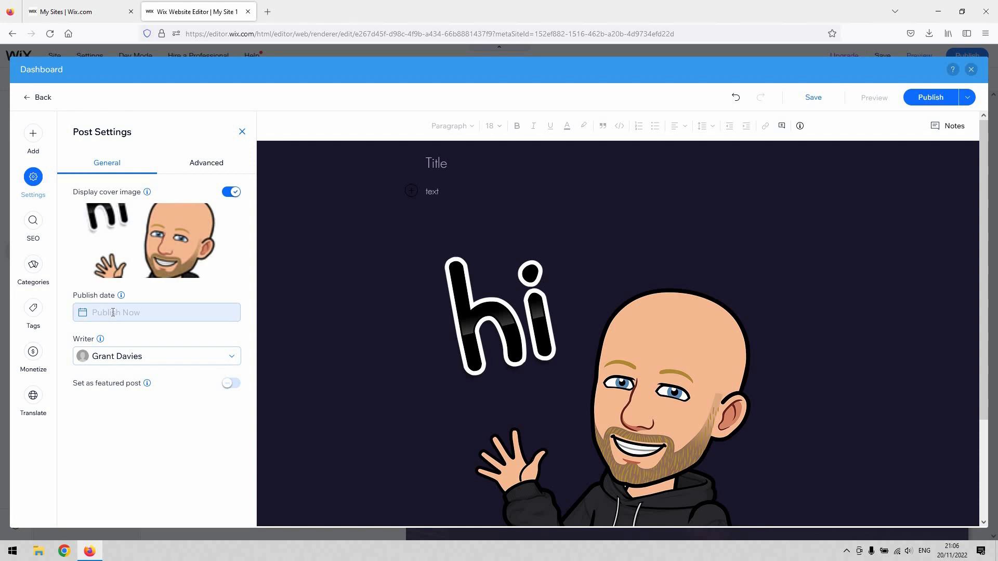
{"action": "left_click", "coordinate": [215, 163]}
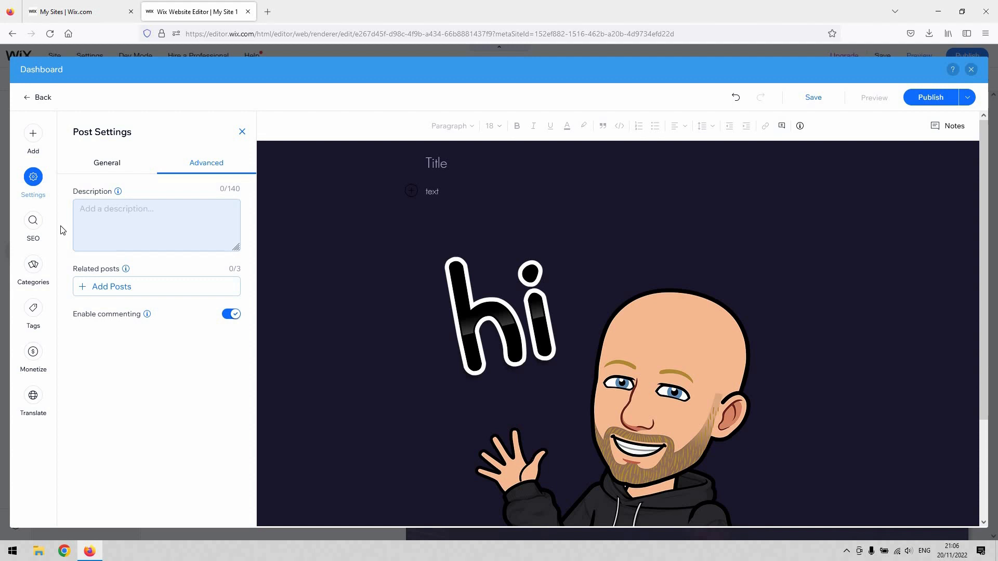
{"action": "left_click", "coordinate": [106, 163]}
Step: Try a wider size for the hi image, restore its original fit, and undo and redo that change
{"action": "left_click", "coordinate": [542, 387]}
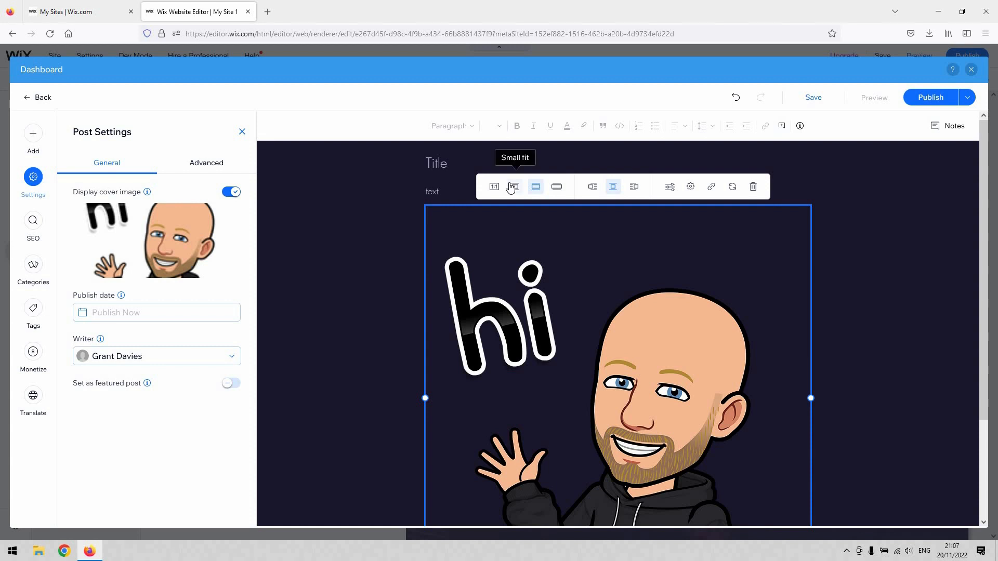
{"action": "left_click", "coordinate": [556, 190]}
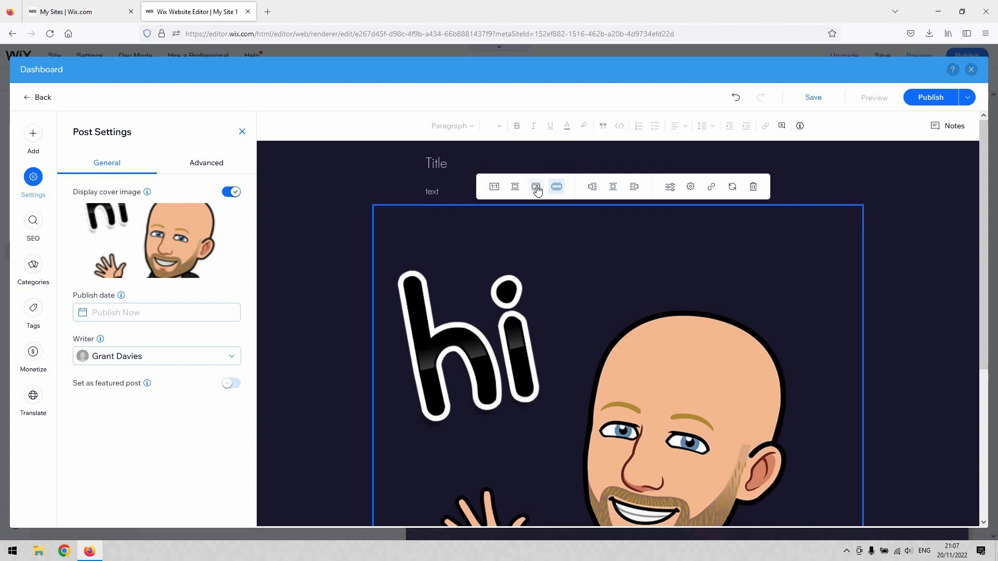
{"action": "left_click", "coordinate": [536, 188]}
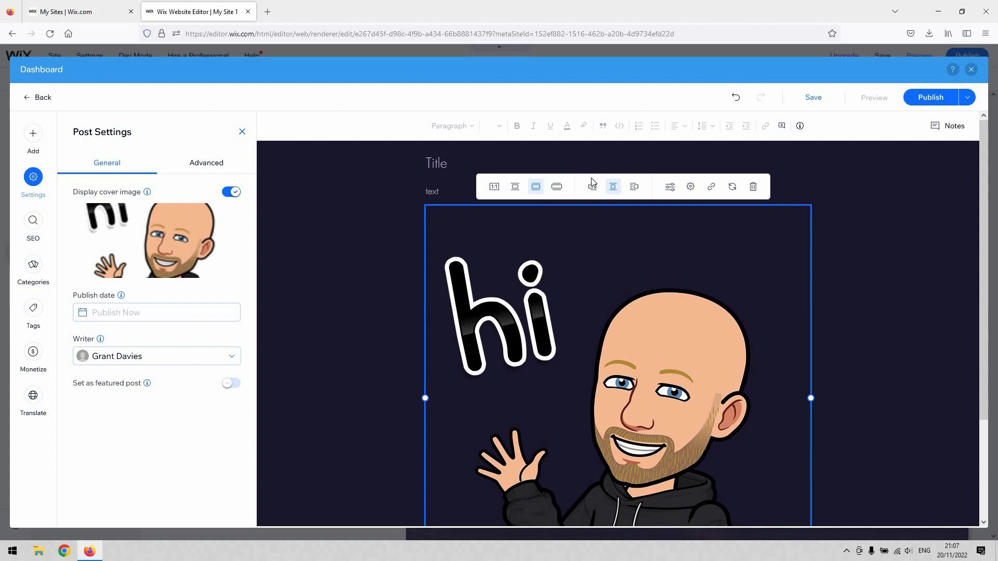
{"action": "left_click", "coordinate": [738, 100]}
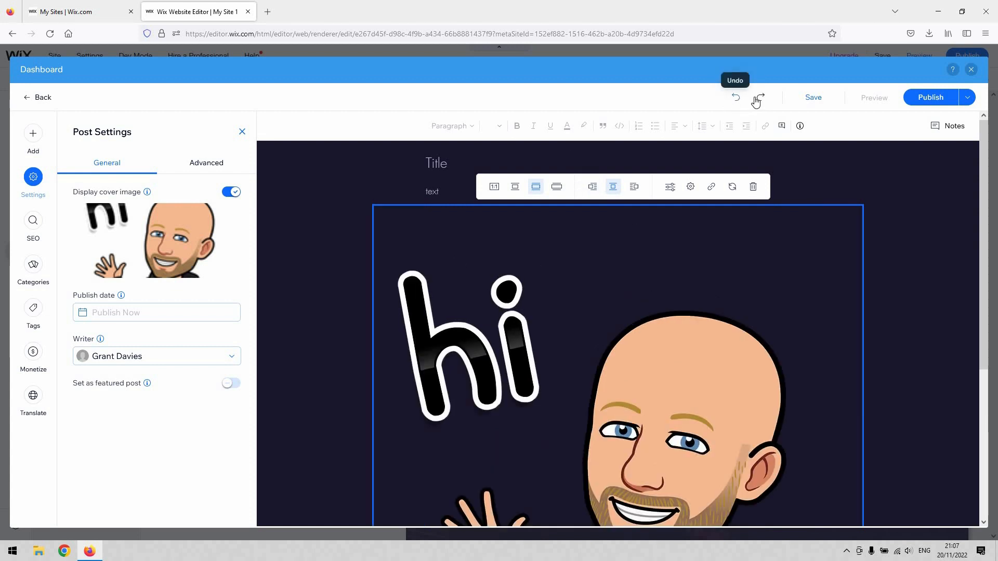
{"action": "left_click", "coordinate": [759, 99]}
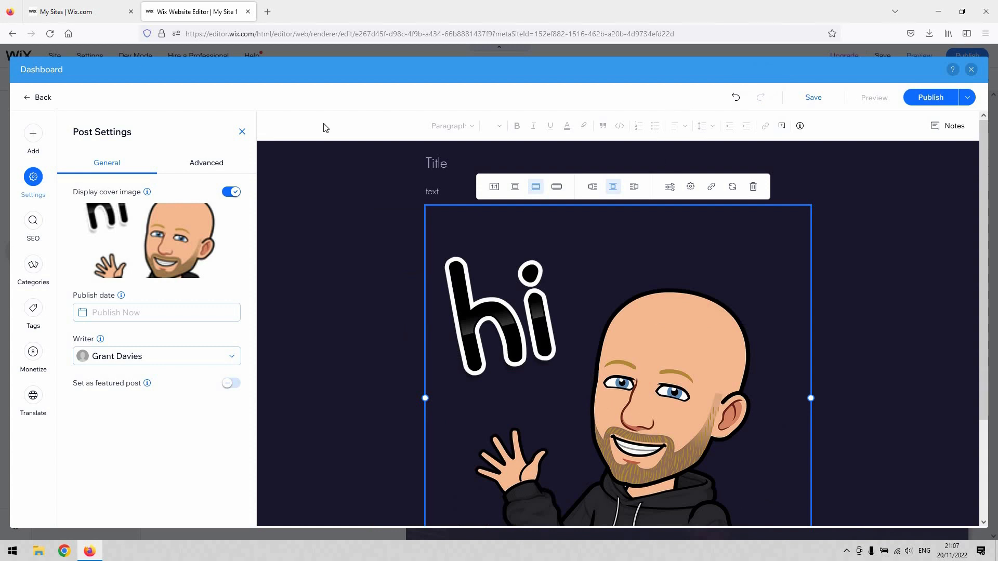
Step: Examine the category and tag options for the blog post
{"action": "left_click", "coordinate": [33, 264]}
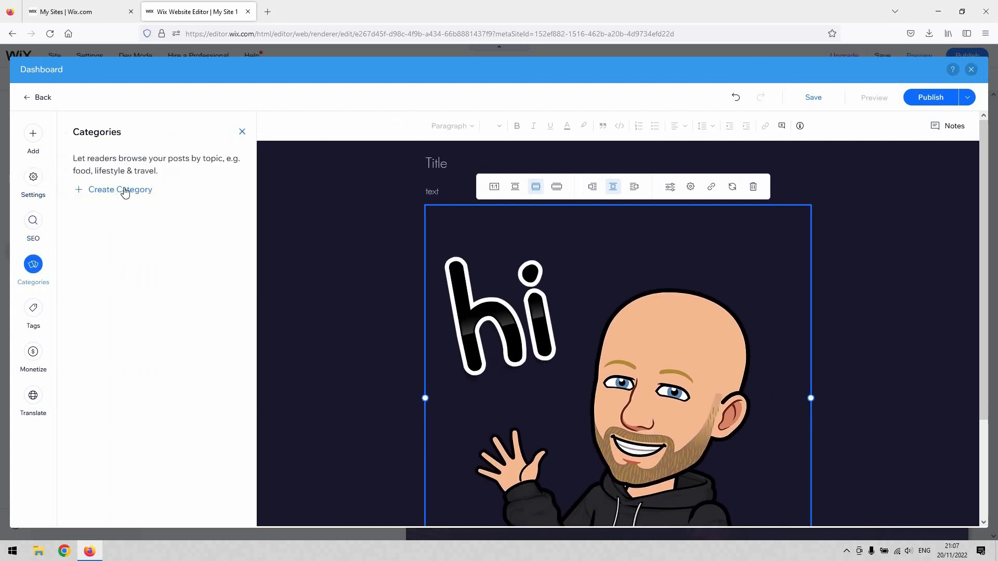
{"action": "left_click", "coordinate": [37, 315]}
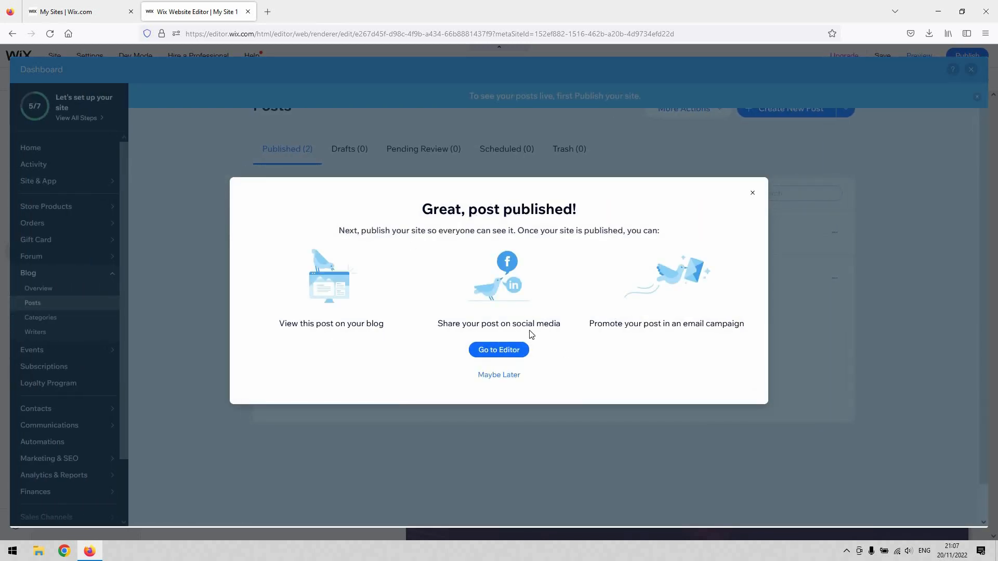
Step: Open the site editor in a new tab, return to the blog dashboard and dismiss the post-published message
{"action": "left_click", "coordinate": [506, 353]}
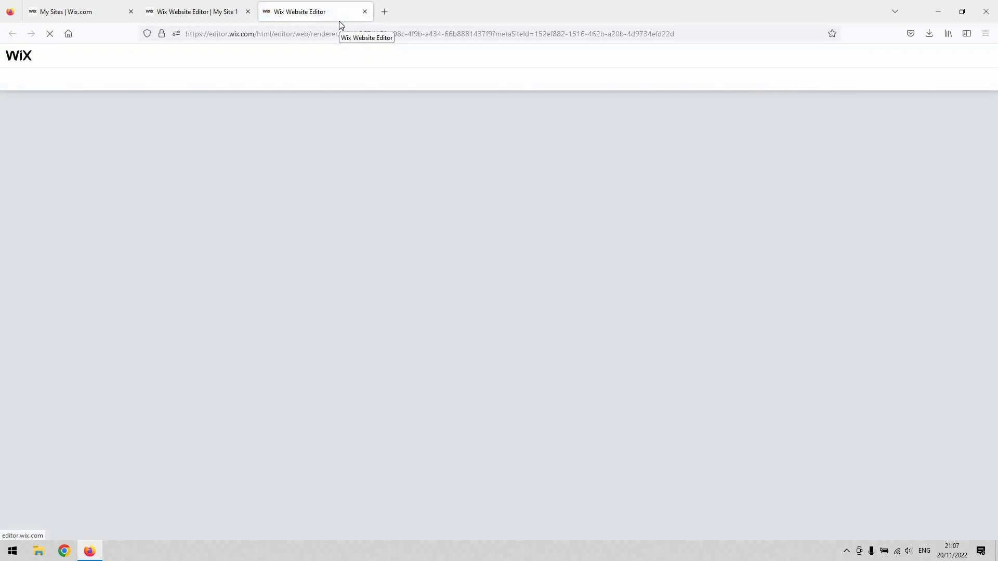
{"action": "left_click", "coordinate": [217, 5]}
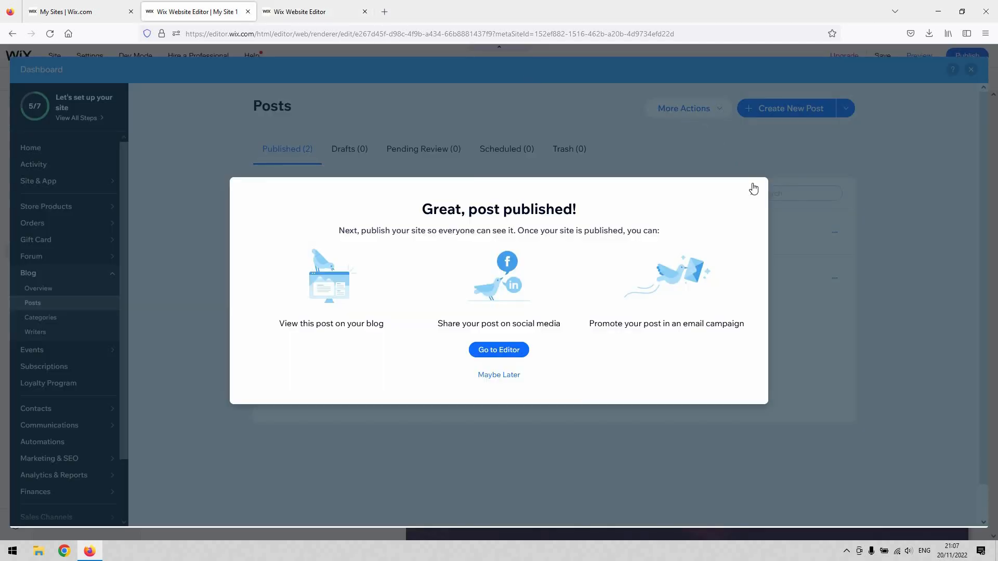
{"action": "left_click", "coordinate": [752, 192]}
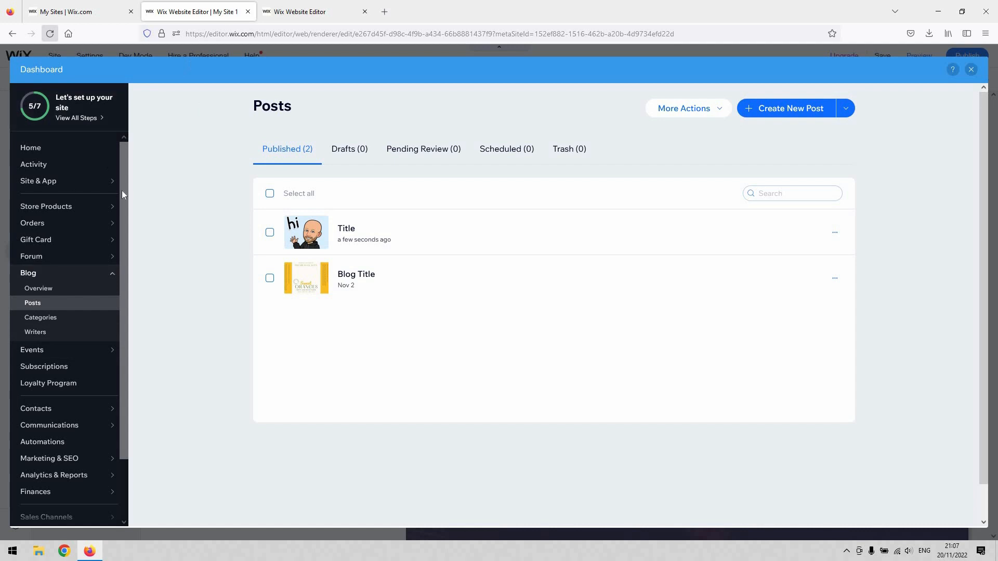
Step: Open the blog settings from the blog overview, review the SEO settings for blog posts, and save
{"action": "left_click", "coordinate": [45, 291]}
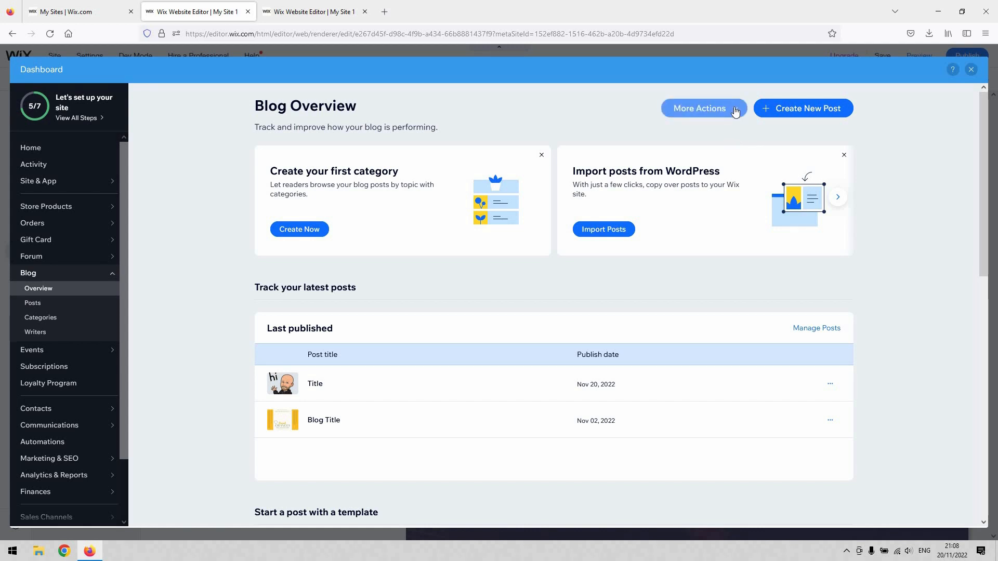
{"action": "left_click", "coordinate": [785, 110]}
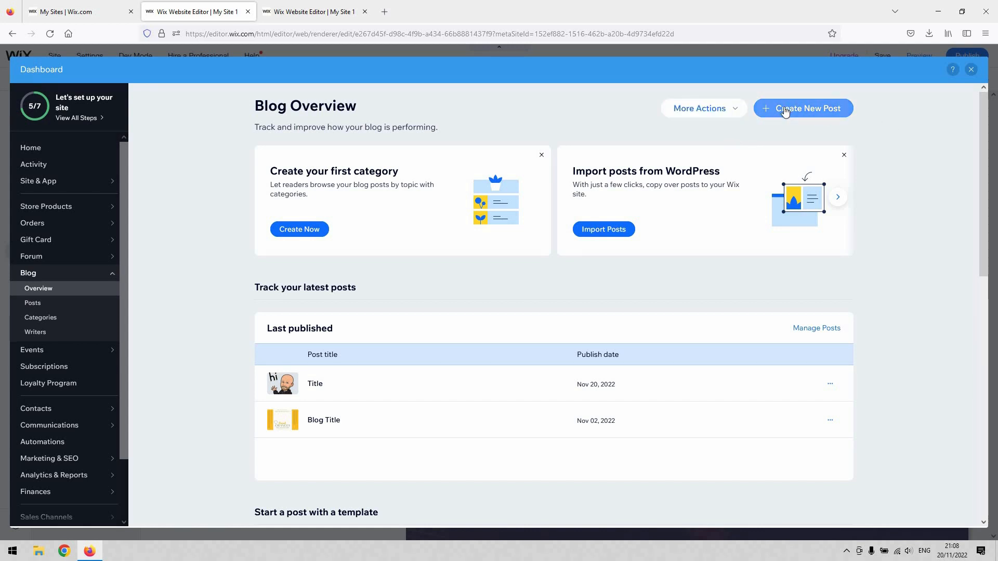
{"action": "left_click", "coordinate": [735, 110]}
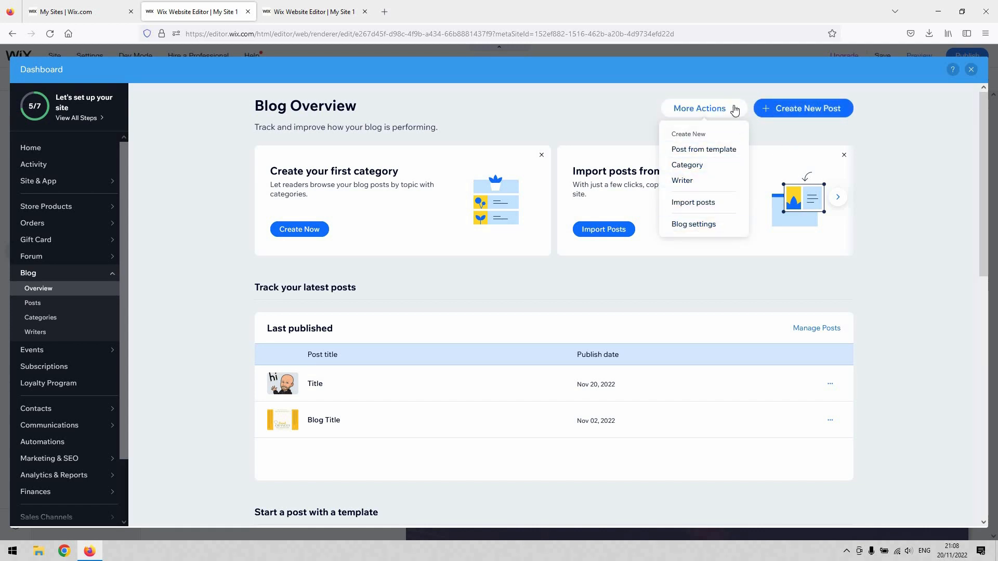
{"action": "left_click", "coordinate": [722, 224]}
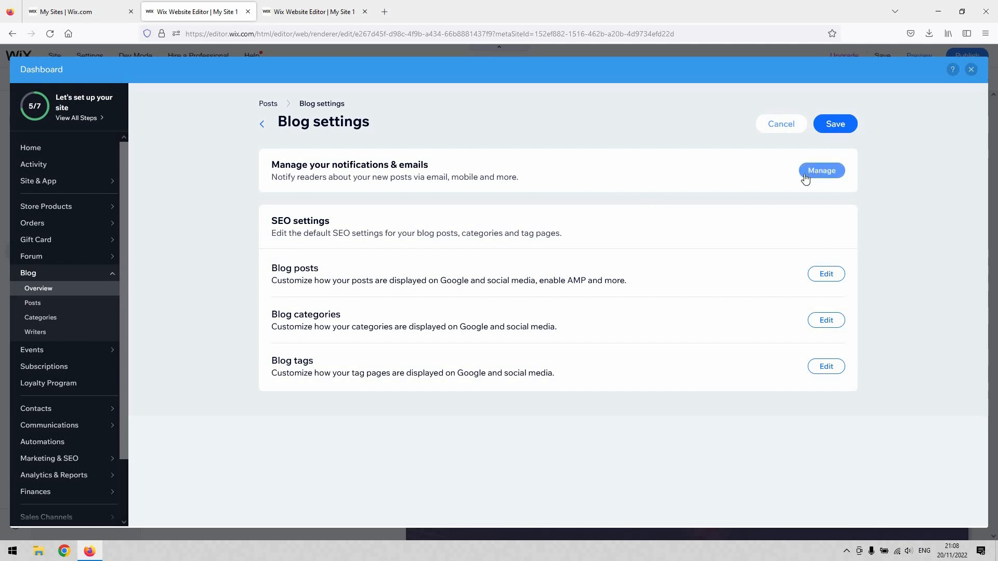
{"action": "left_click", "coordinate": [834, 274]}
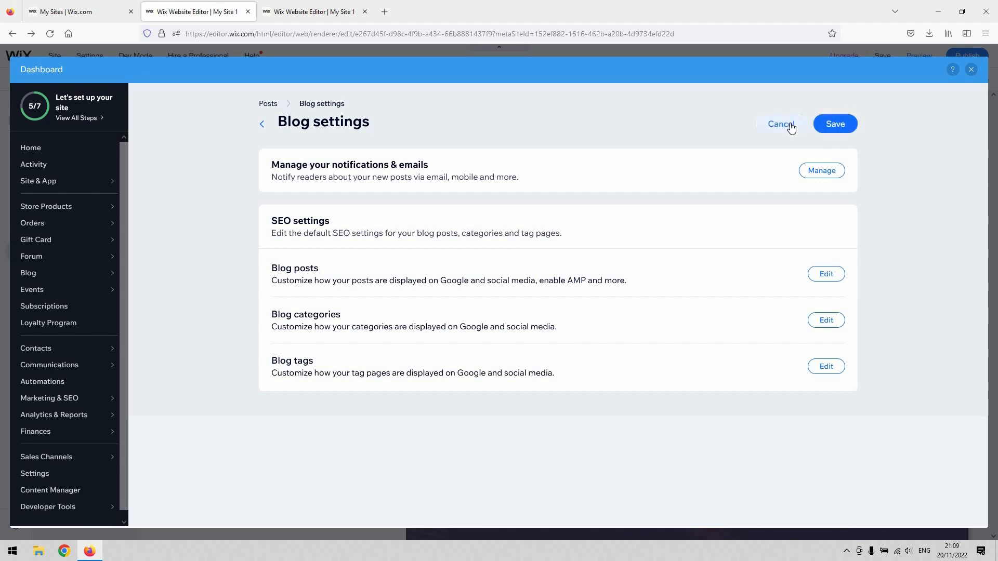
{"action": "left_click", "coordinate": [836, 125]}
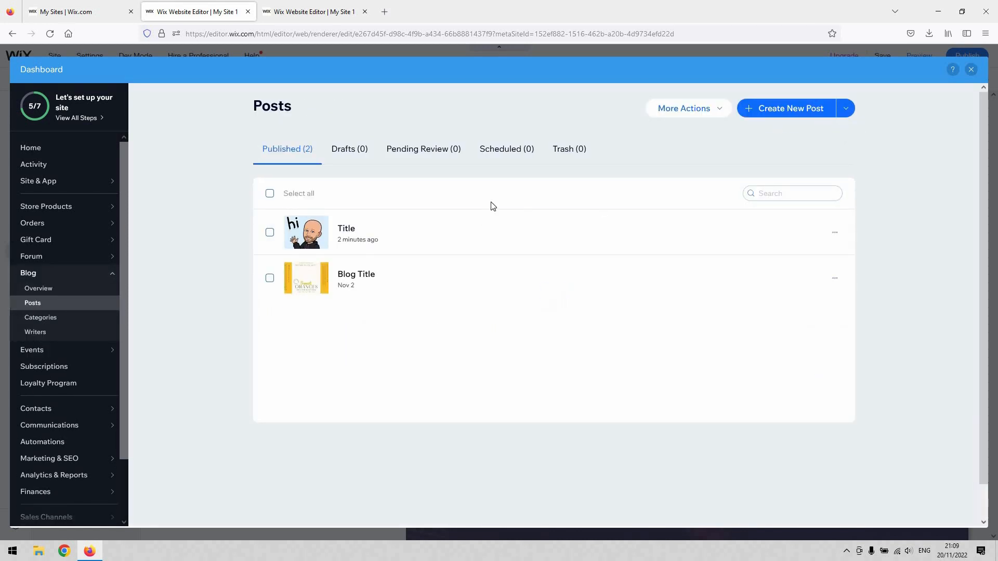
Step: Open the published post "Title" for editing from the posts list
{"action": "mouse_move", "coordinate": [555, 239]}
{"action": "left_click", "coordinate": [809, 243]}
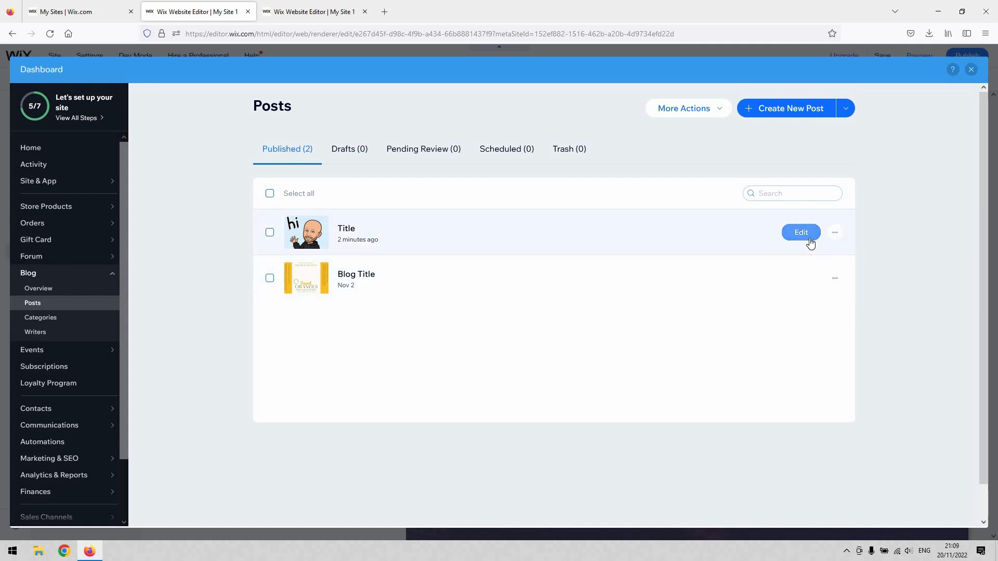
Step: Check the additional actions available for the published post "Title" in the posts list
{"action": "left_click", "coordinate": [835, 235]}
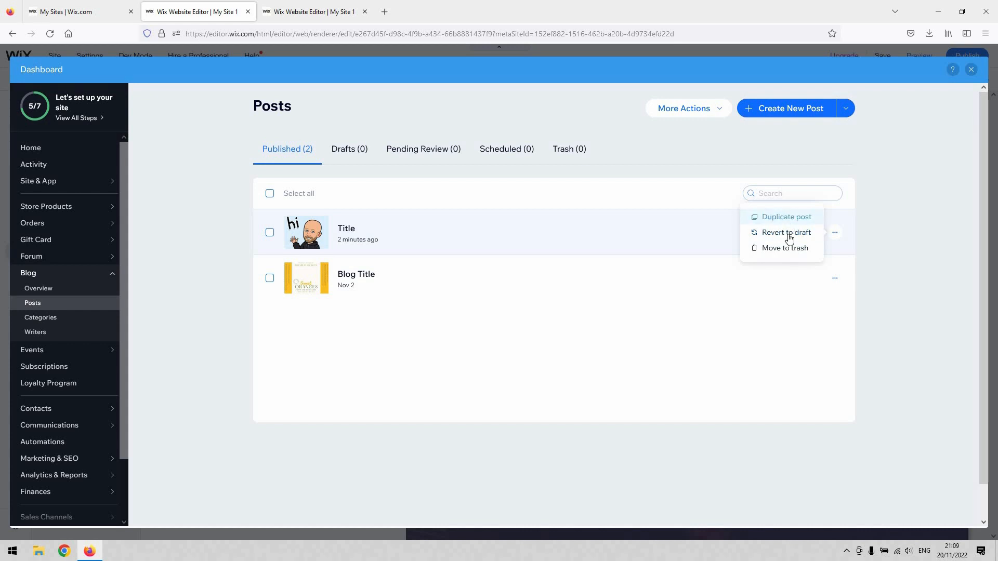
{"action": "left_click", "coordinate": [559, 329]}
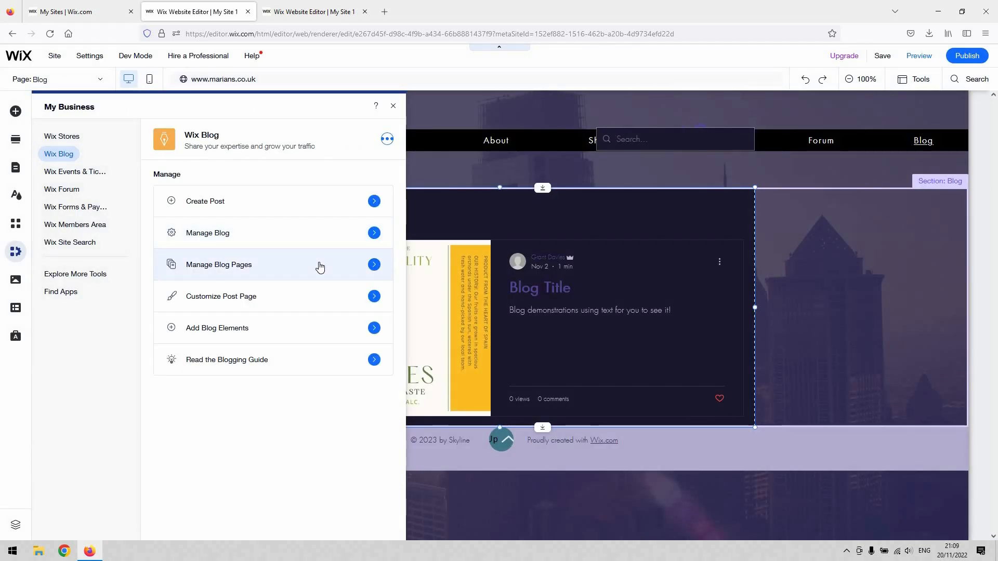
Step: Open the blog pages management, view the Post page and return to the Blog page
{"action": "left_click", "coordinate": [324, 258]}
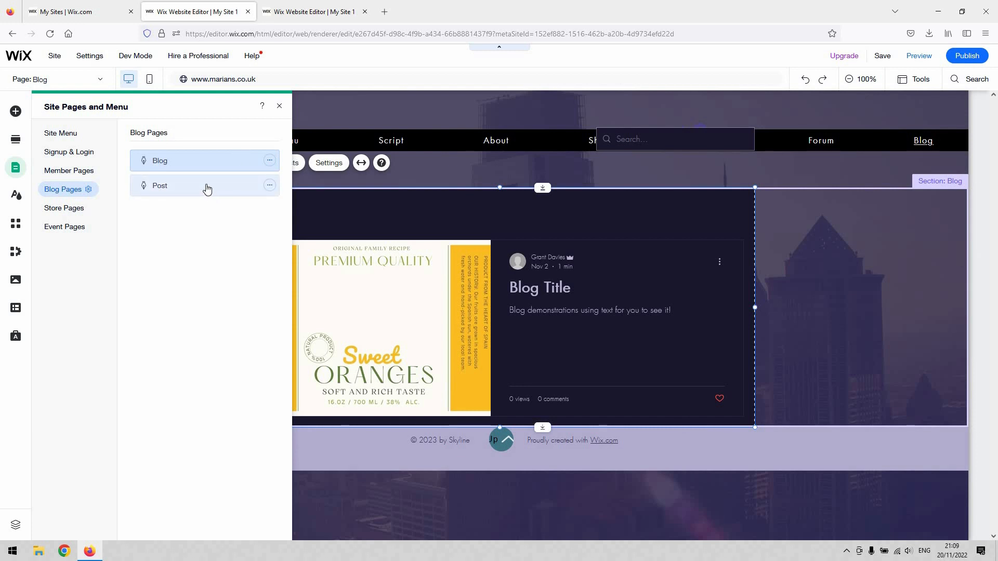
{"action": "left_click", "coordinate": [207, 188]}
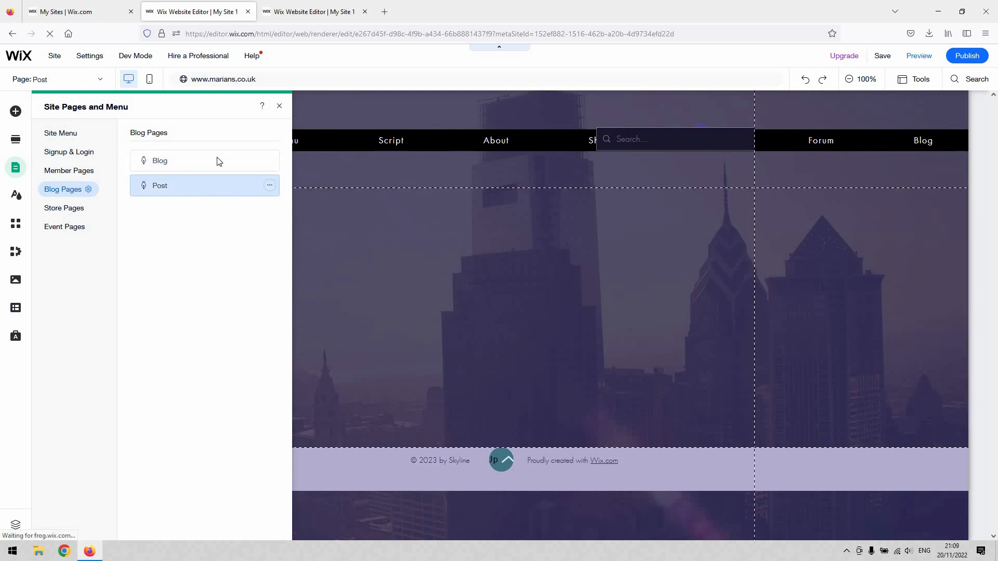
{"action": "left_click", "coordinate": [215, 160]}
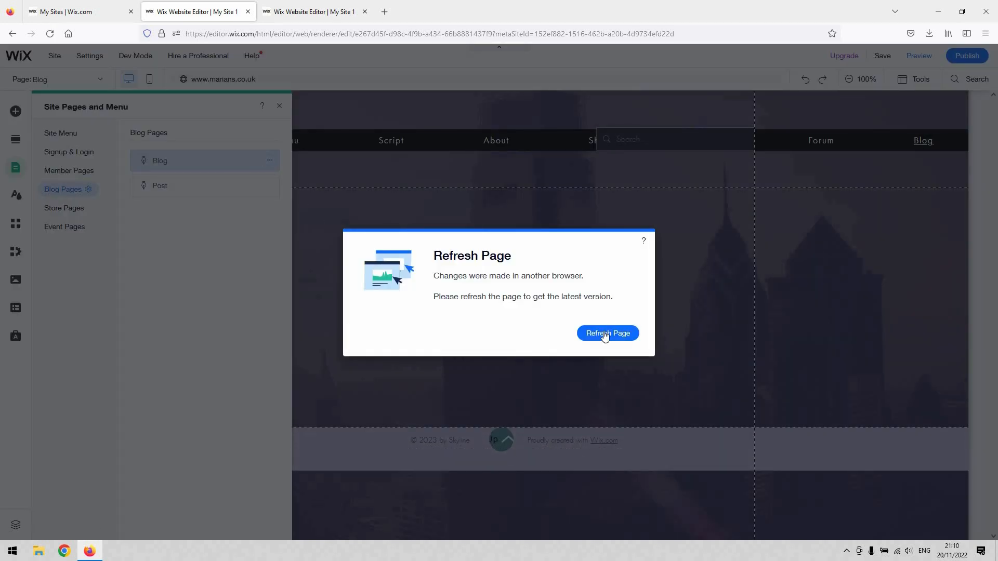
Step: Refresh the editor to its latest version, close the duplicate editor tab, check the My Sites tab and return to the editor
{"action": "left_click", "coordinate": [606, 334]}
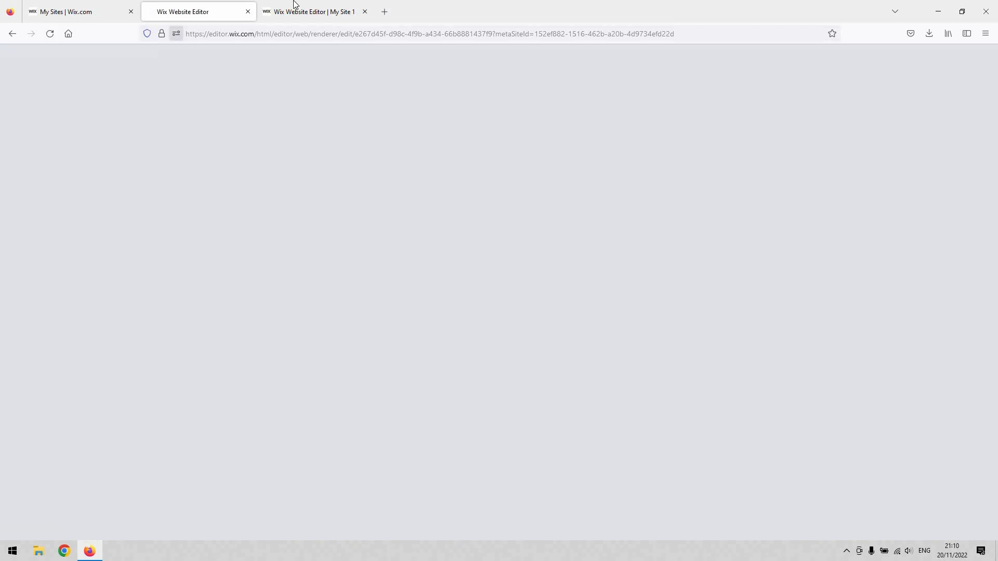
{"action": "left_click", "coordinate": [294, 4]}
{"action": "key", "text": "ctrl+w"}
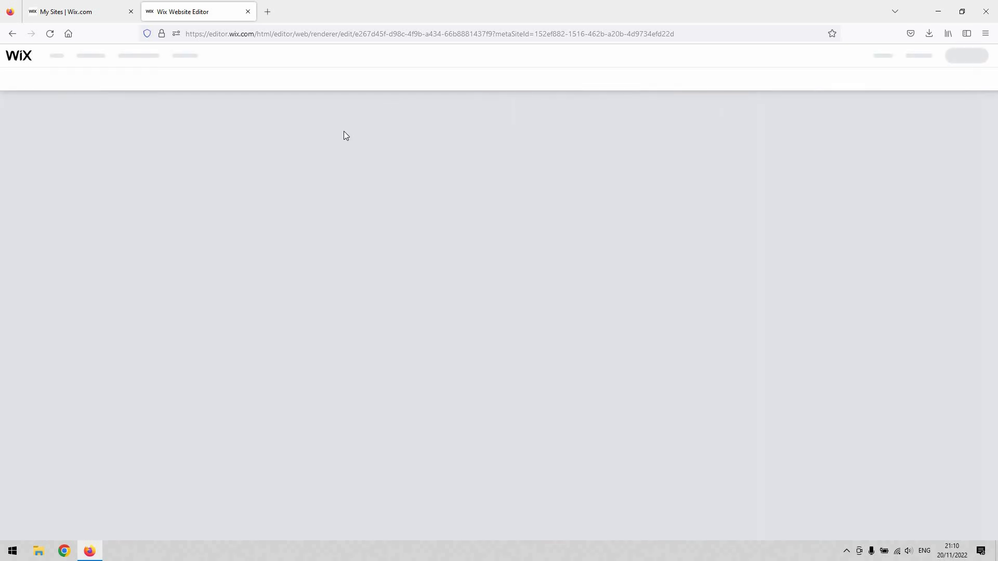
{"action": "left_click", "coordinate": [89, 13]}
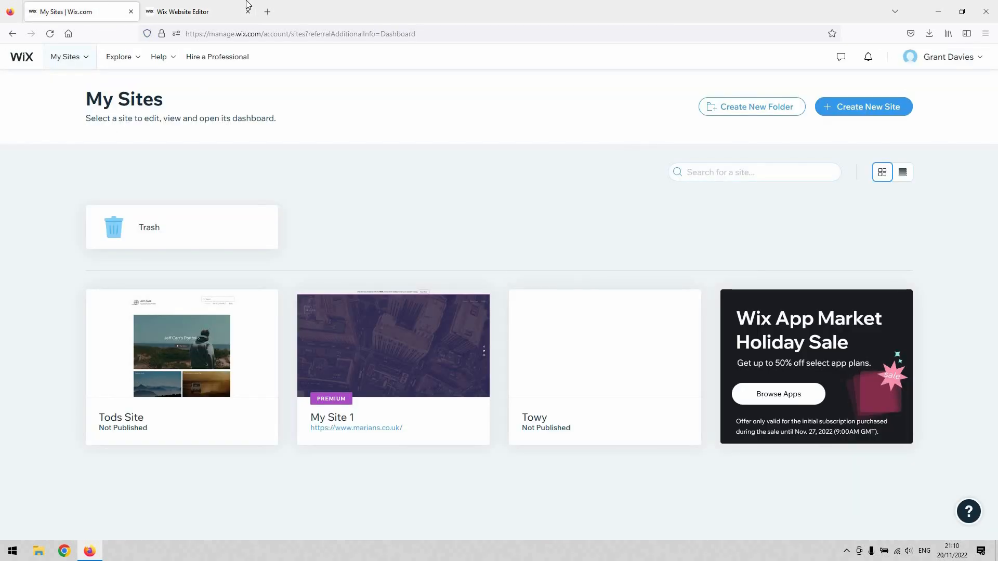
{"action": "left_click", "coordinate": [180, 11]}
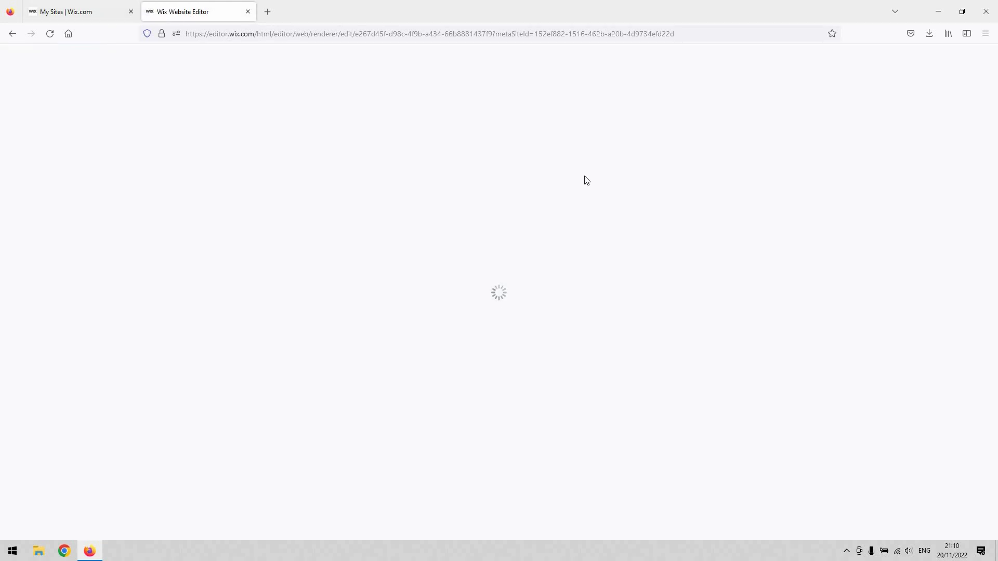
Step: Examine the post "Title" in the site preview, including its text, image, recent posts and comments section
{"action": "scroll", "coordinate": [590, 332], "scroll_direction": "down", "scroll_amount": 5}
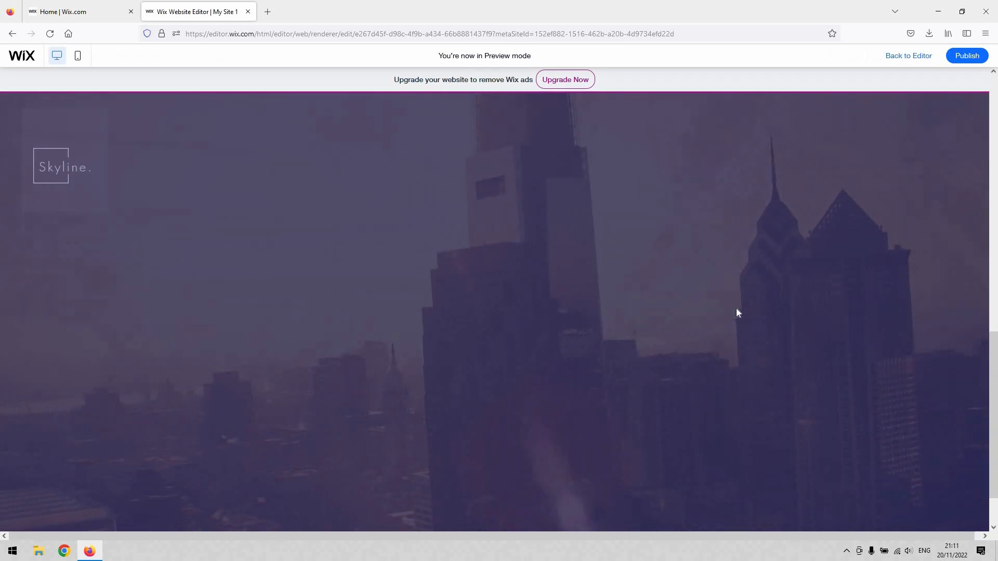
{"action": "scroll", "coordinate": [737, 312], "scroll_direction": "down", "scroll_amount": 20}
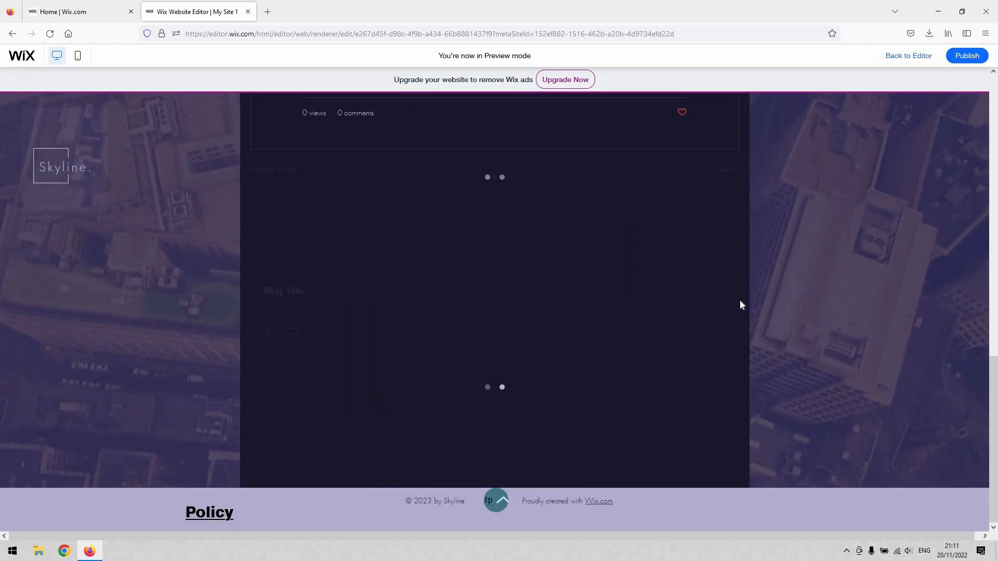
{"action": "scroll", "coordinate": [451, 267], "scroll_direction": "up", "scroll_amount": 10}
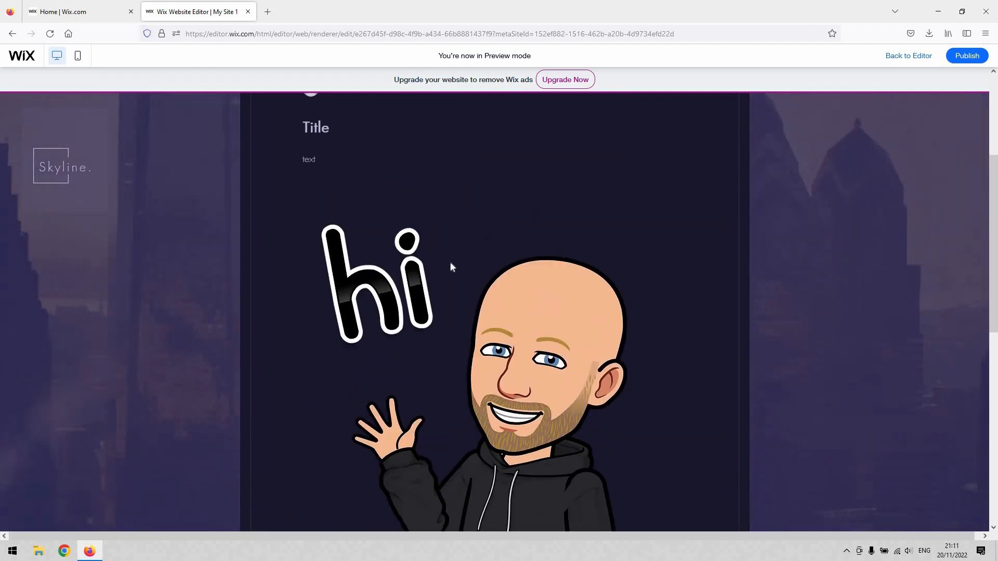
{"action": "scroll", "coordinate": [547, 251], "scroll_direction": "up", "scroll_amount": 4}
{"action": "scroll", "coordinate": [581, 272], "scroll_direction": "down", "scroll_amount": 14}
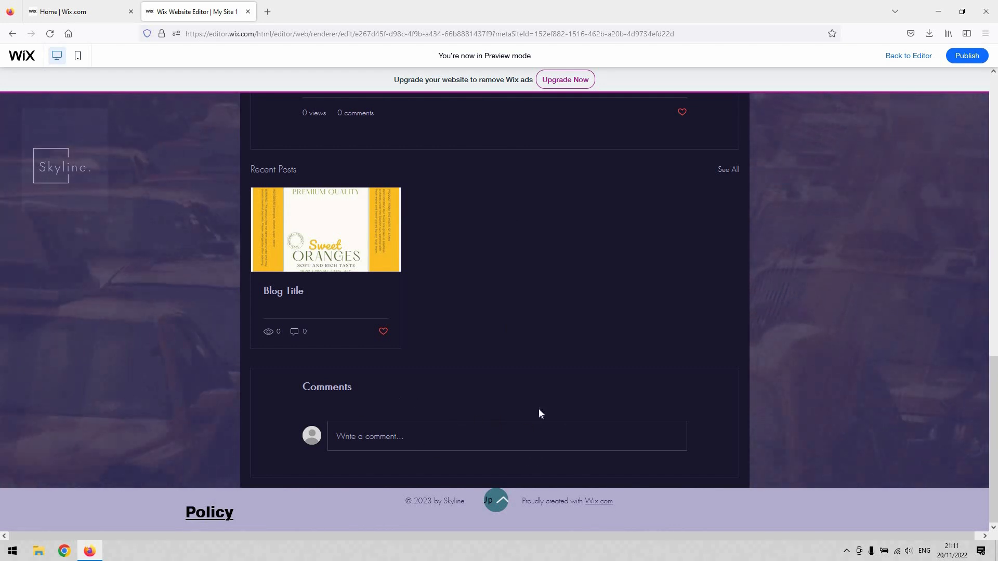
{"action": "scroll", "coordinate": [934, 293], "scroll_direction": "up", "scroll_amount": 8}
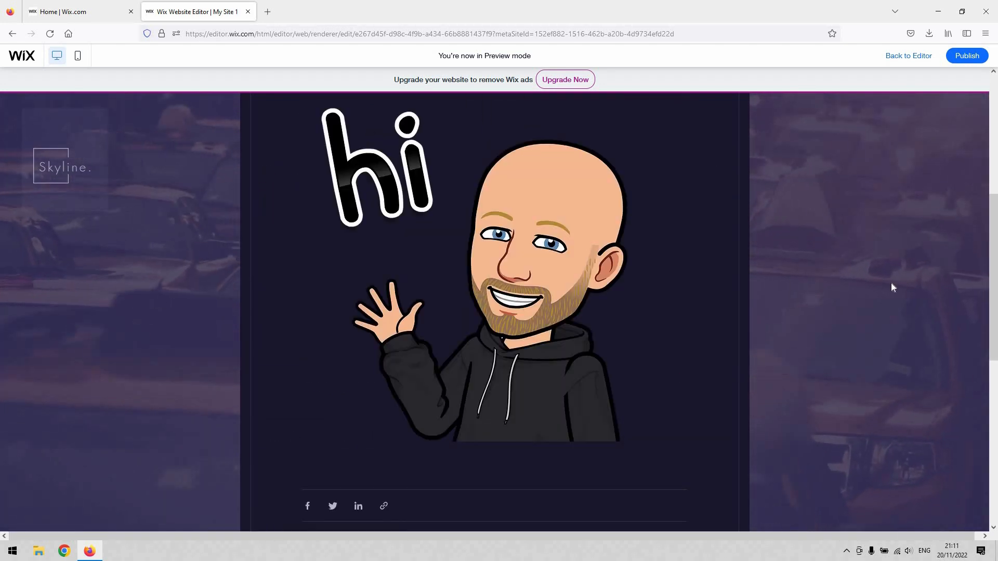
{"action": "scroll", "coordinate": [832, 296], "scroll_direction": "up", "scroll_amount": 5}
{"action": "scroll", "coordinate": [708, 308], "scroll_direction": "down", "scroll_amount": 3}
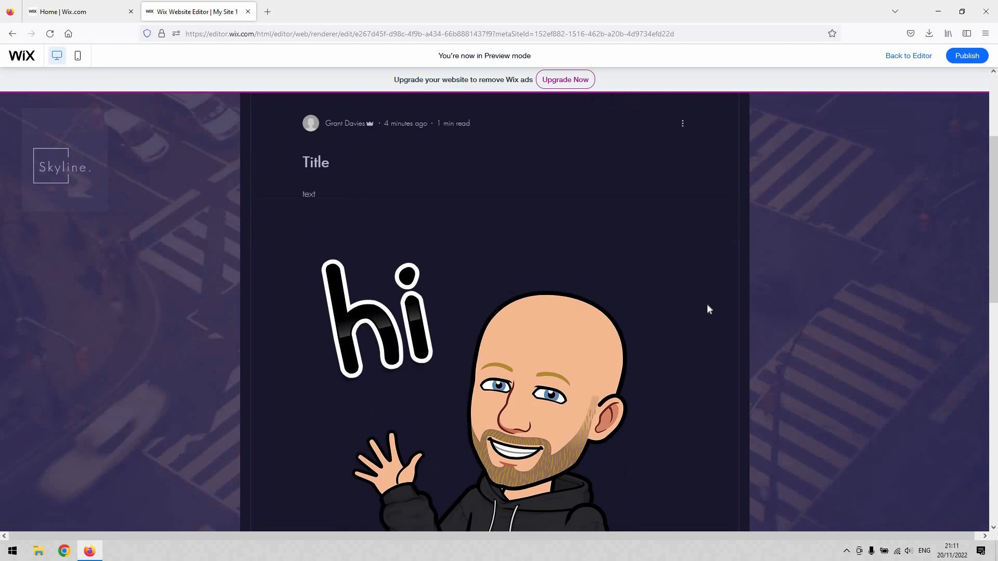
{"action": "scroll", "coordinate": [708, 308], "scroll_direction": "down", "scroll_amount": 2}
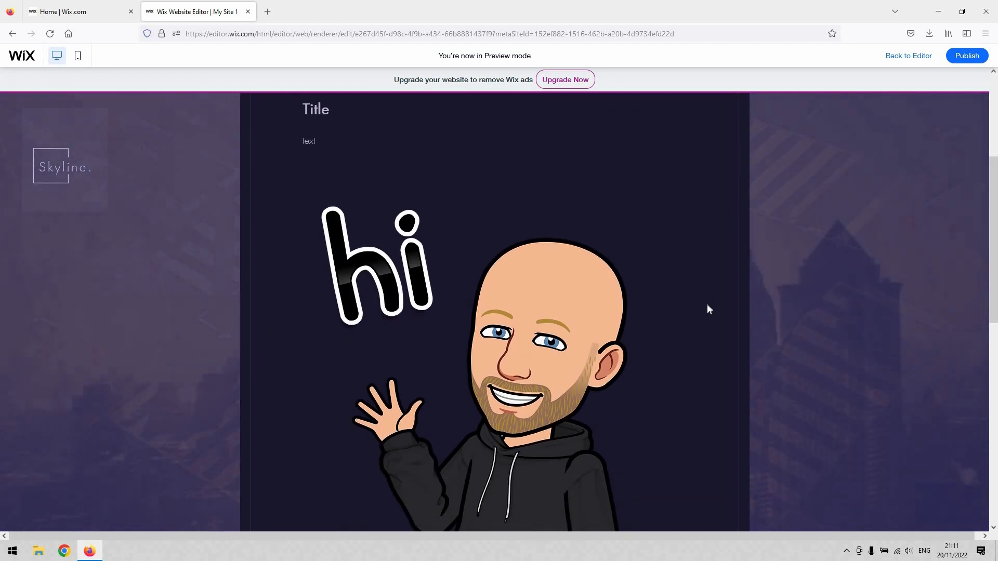